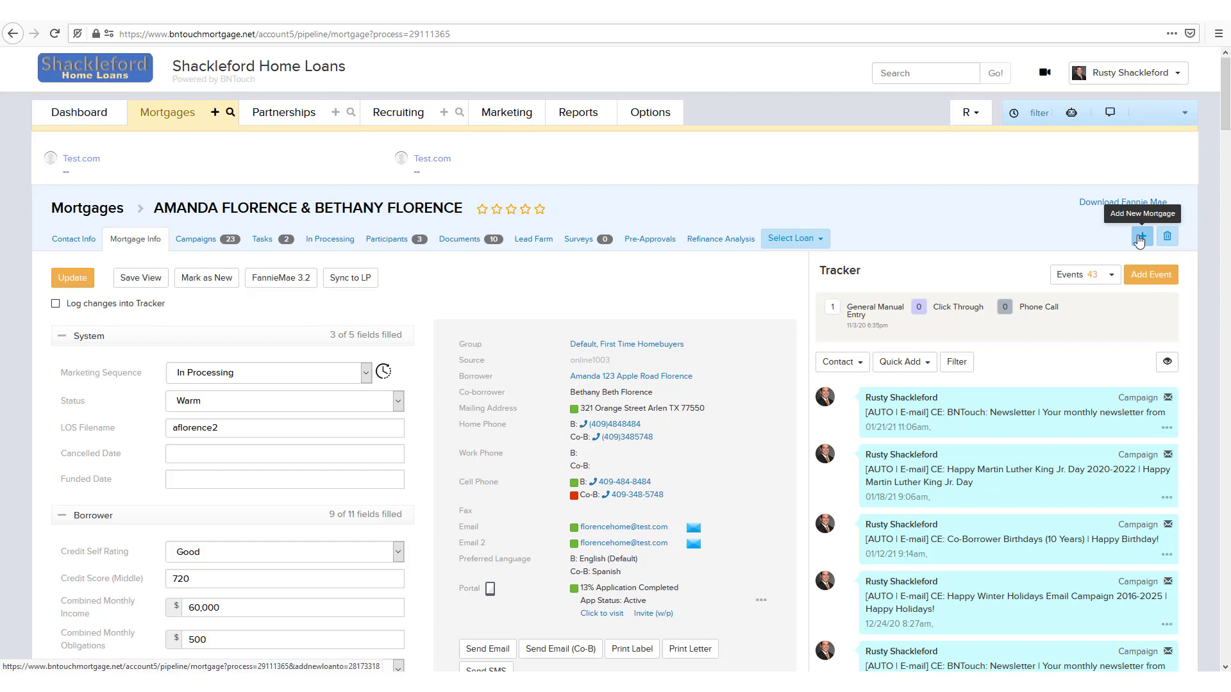
Step: Add a new mortgage loan to the open client record and confirm the addition
left_click(1140, 238)
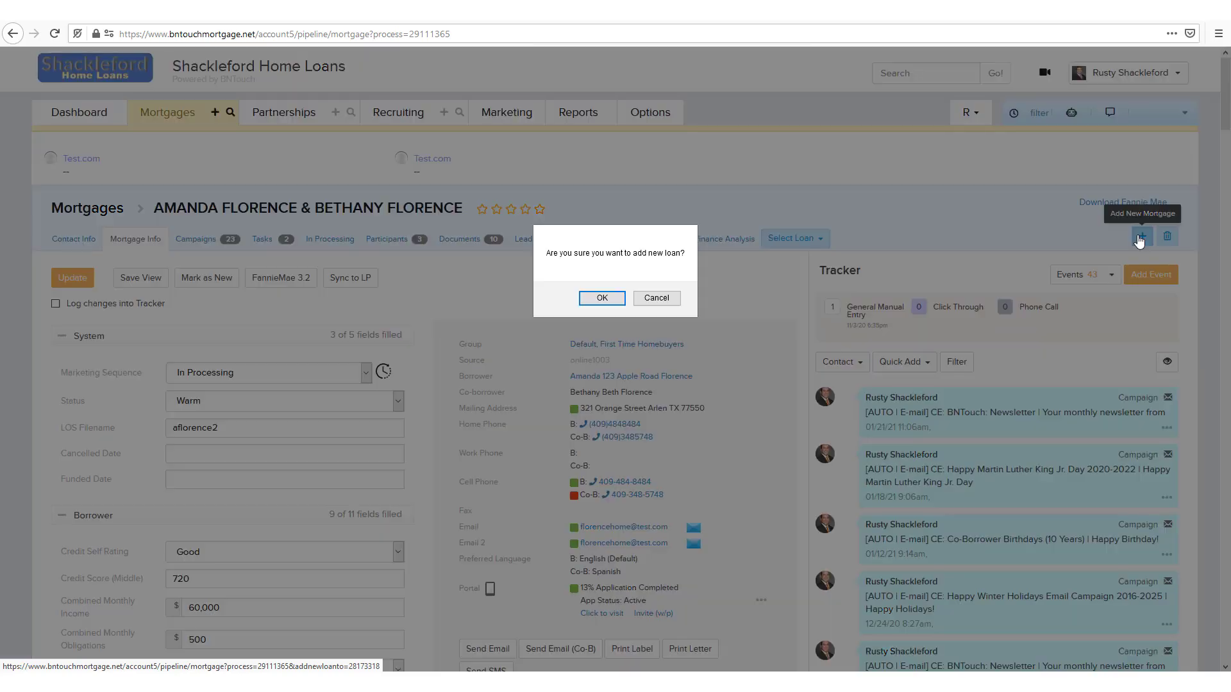
left_click(603, 299)
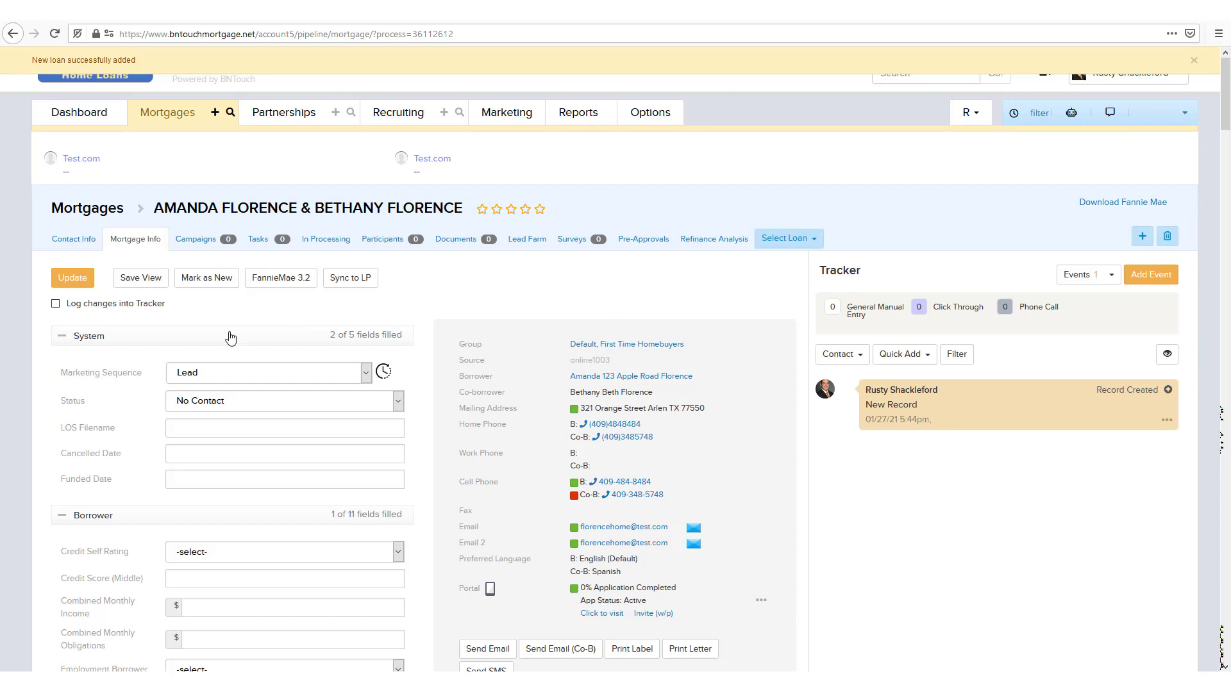
Step: List the client's loans and switch to the In Processing purchase loan added 11/21/19
left_click(812, 239)
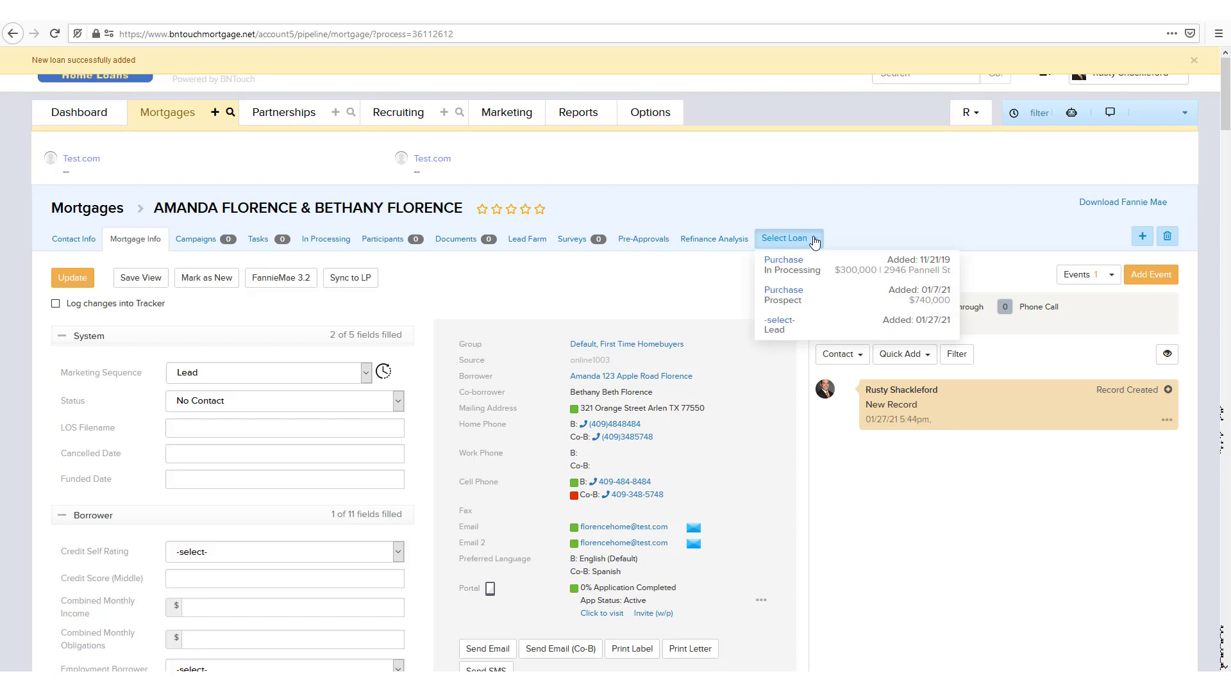
left_click(814, 241)
left_click(814, 242)
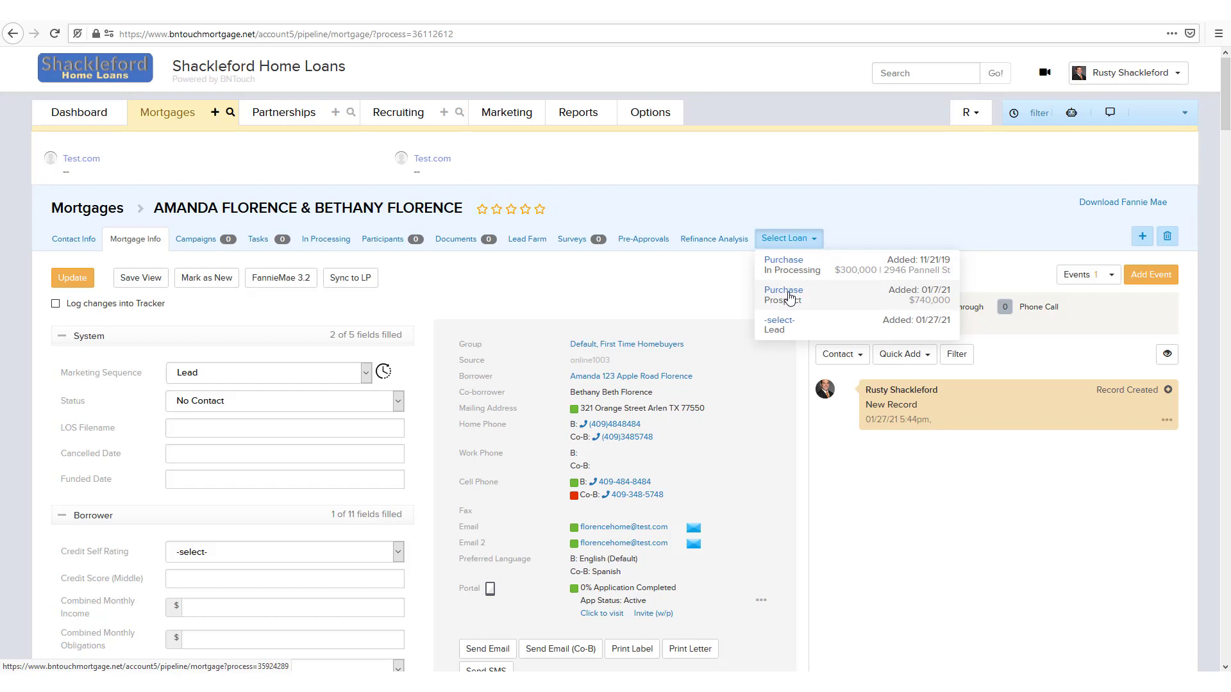
left_click(794, 272)
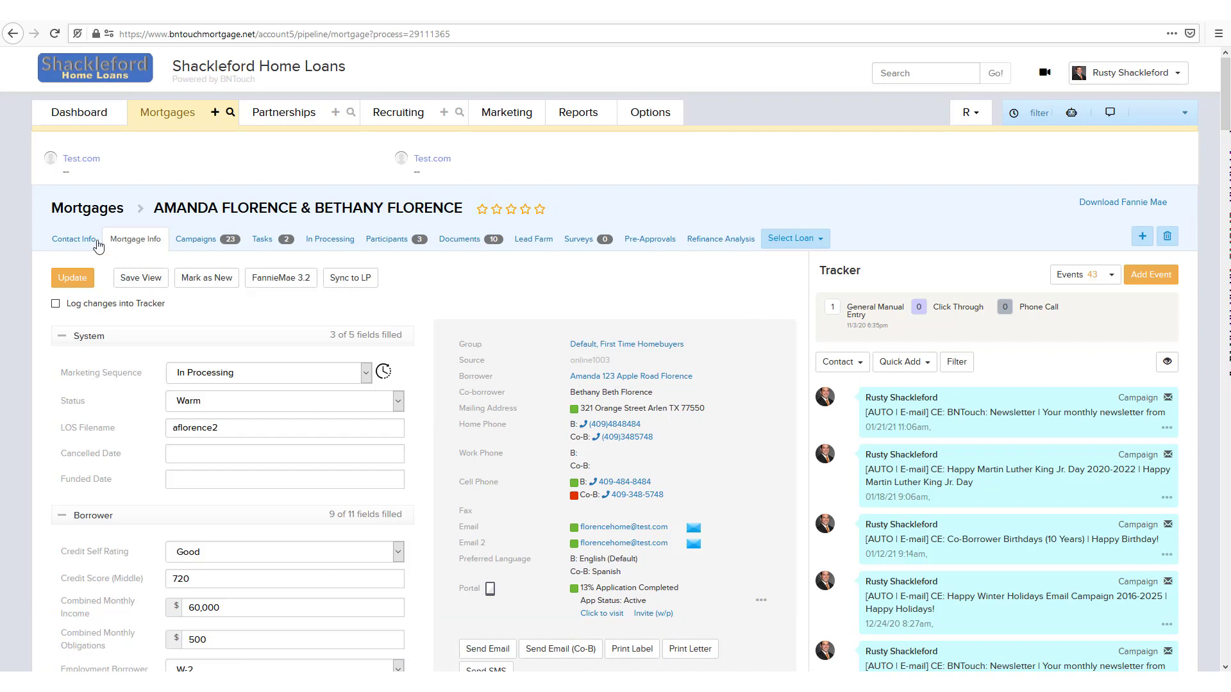
Step: View the client's contact information, then return to the mortgage details and switch to the Prospect purchase loan added 01/7/21
left_click(74, 241)
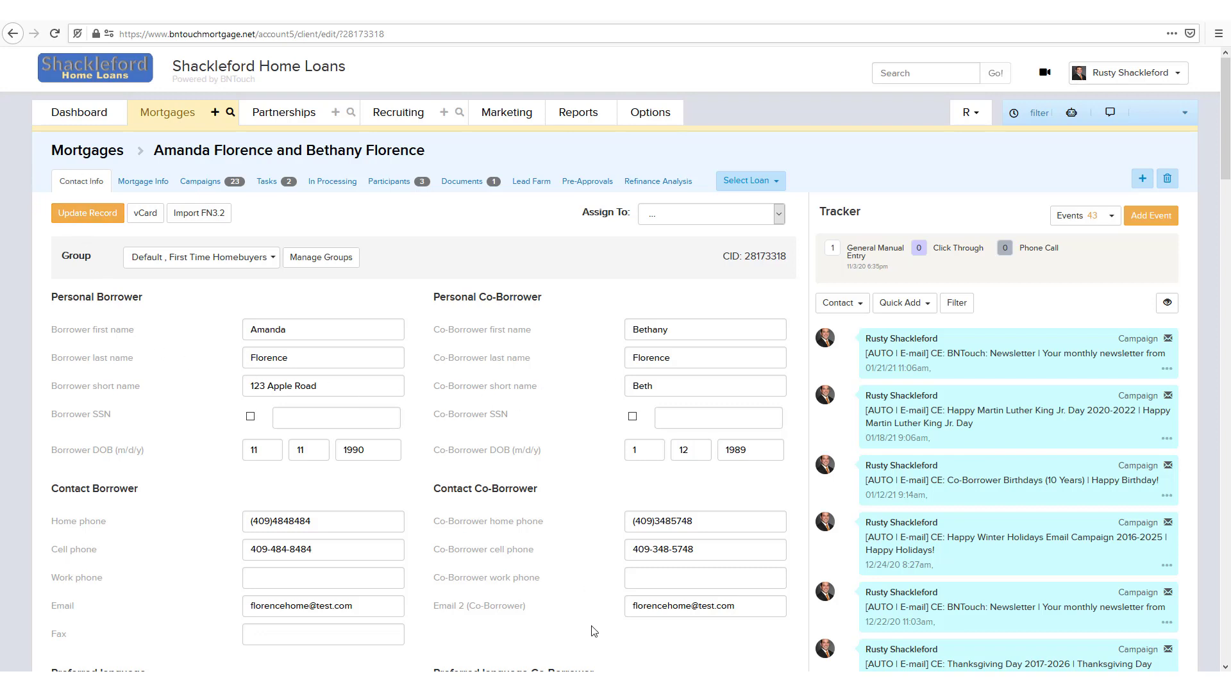
left_click(133, 184)
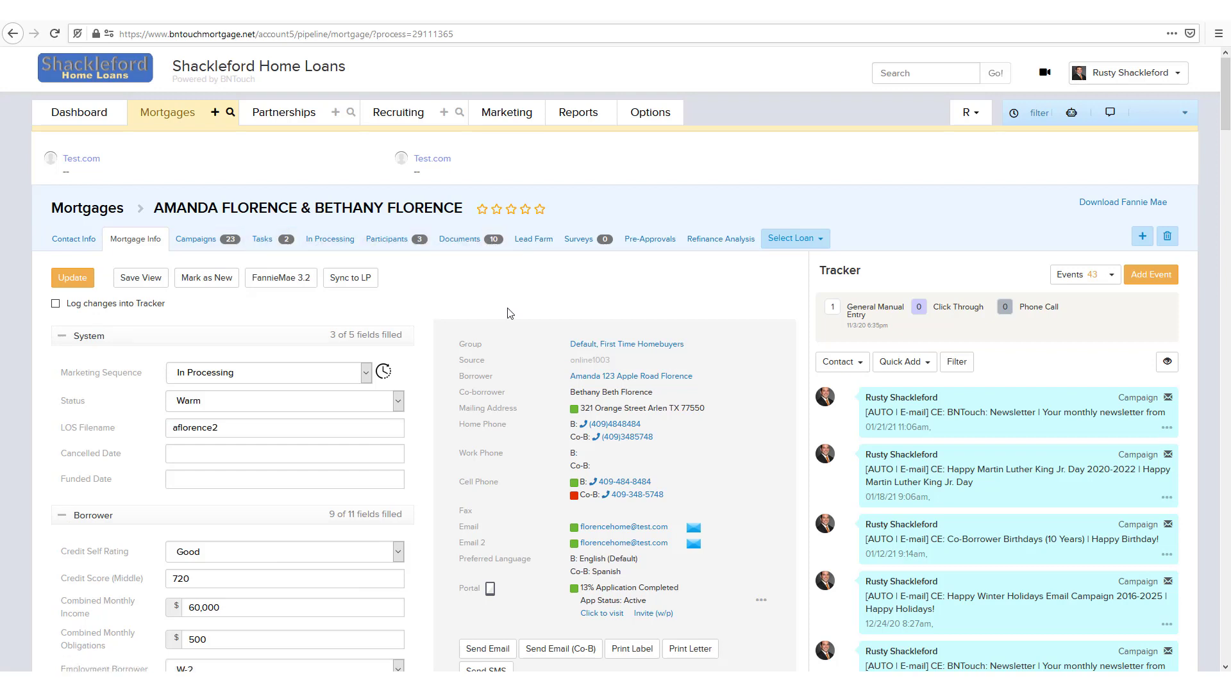
left_click(813, 249)
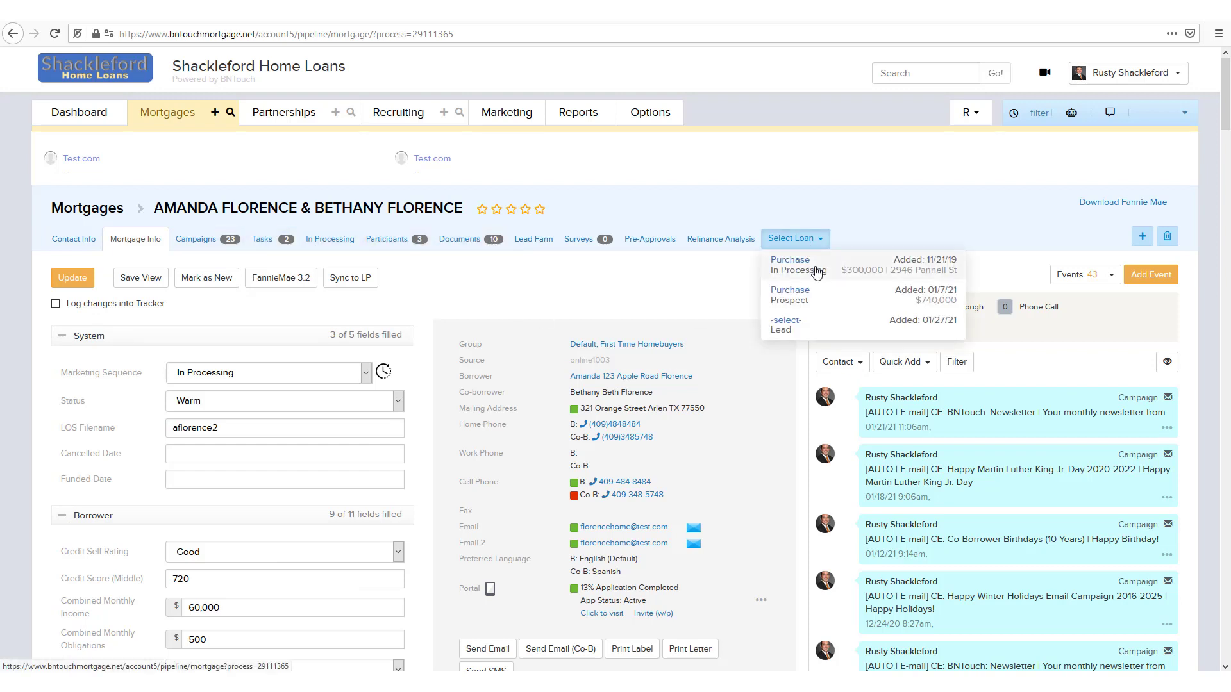
left_click(818, 303)
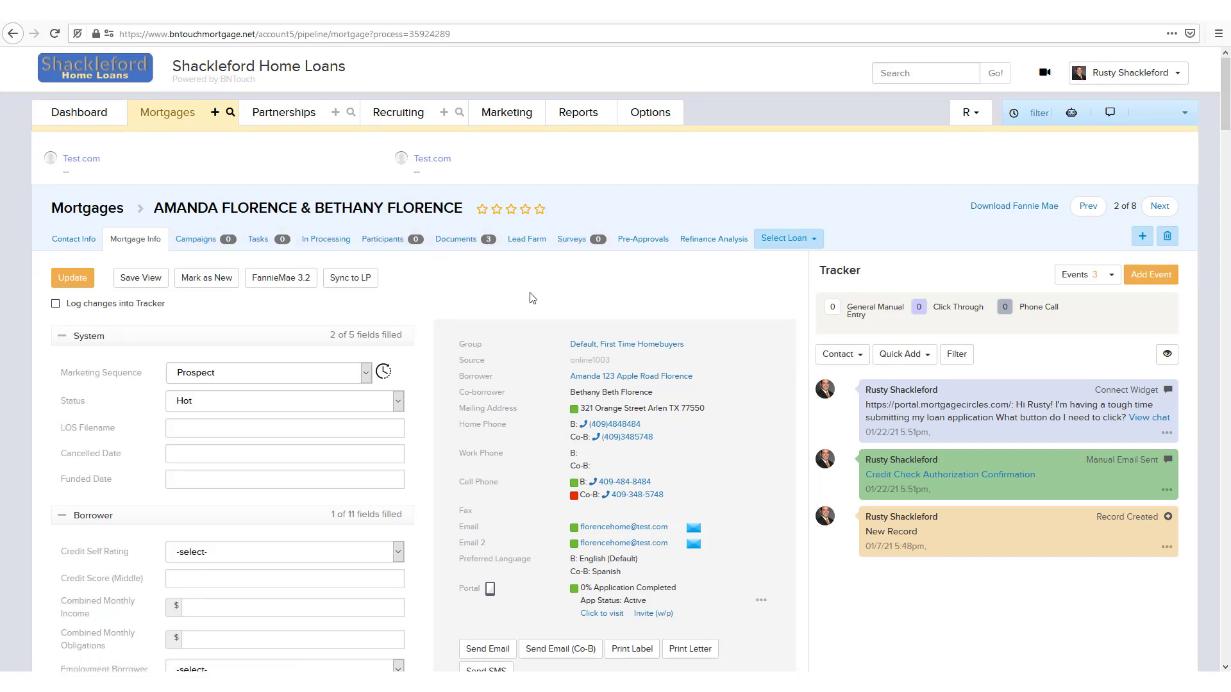
Step: Leave the client record and search the mortgage records by the borrower's last name, reviewing the results
left_click(169, 120)
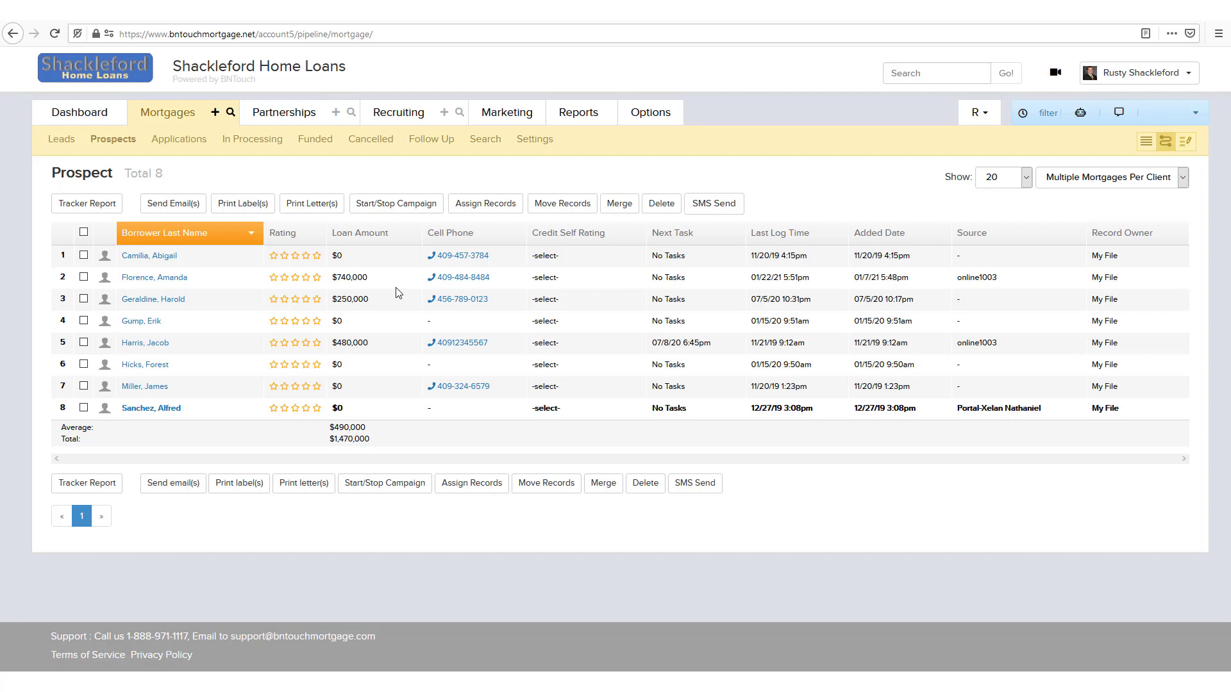
left_click(229, 113)
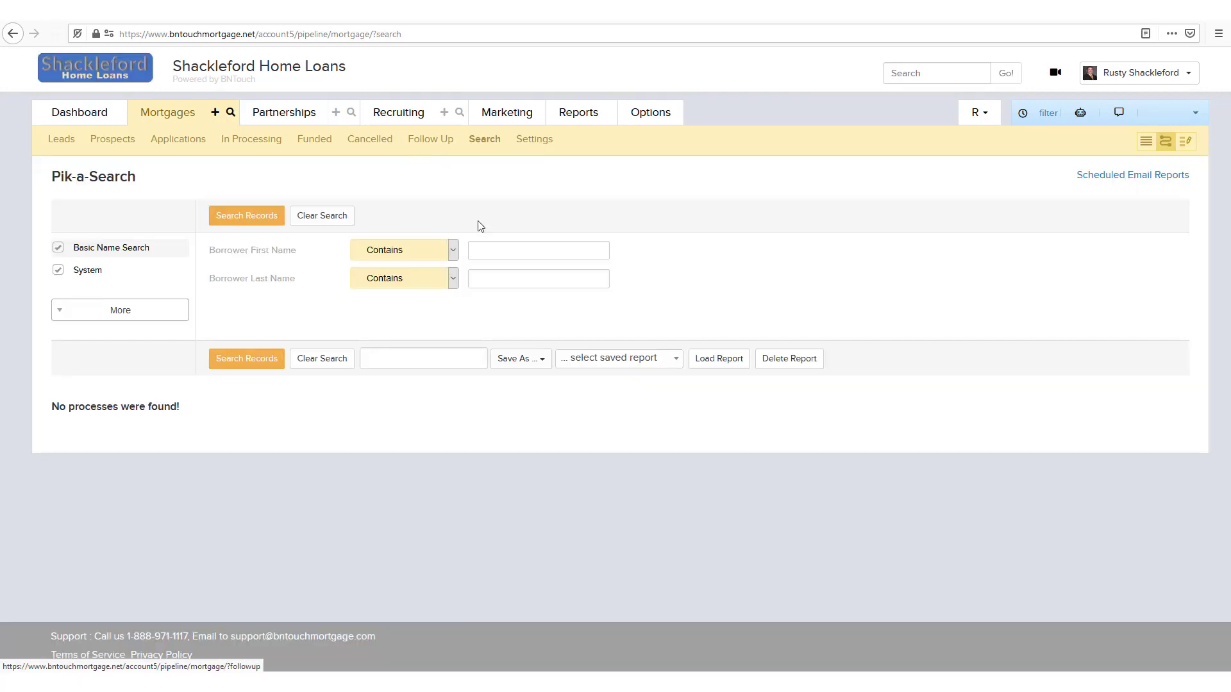
left_click(496, 276)
type("Fl")
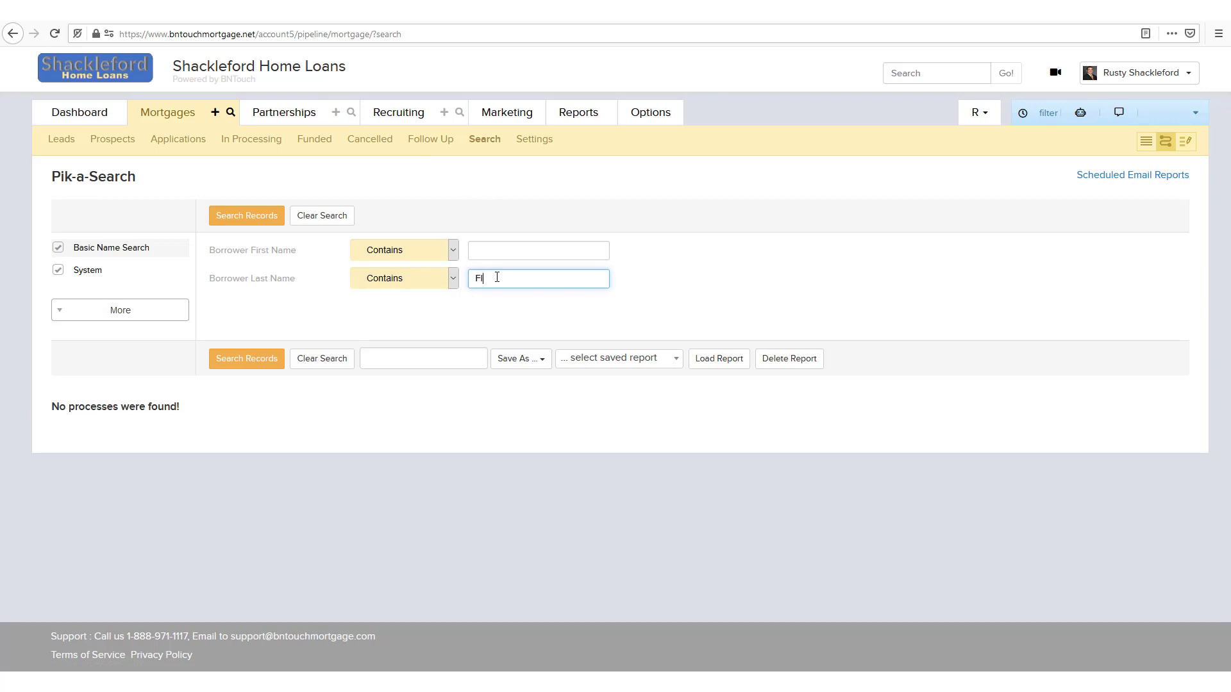
type("orence")
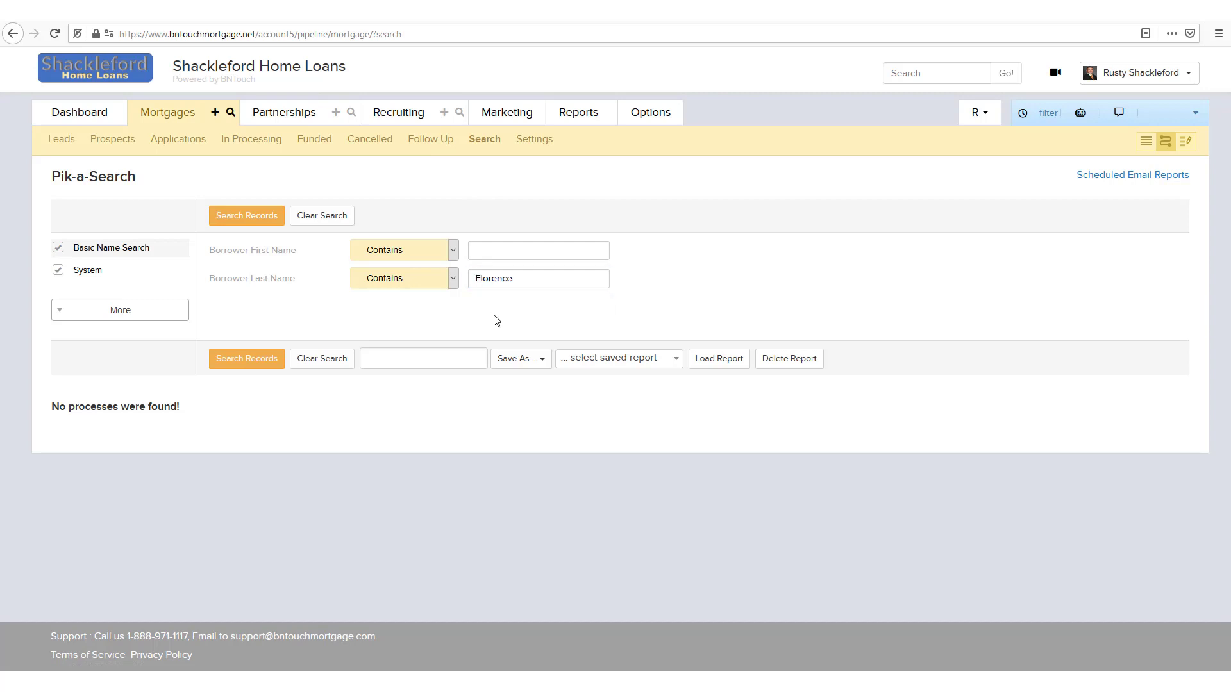
left_click(238, 227)
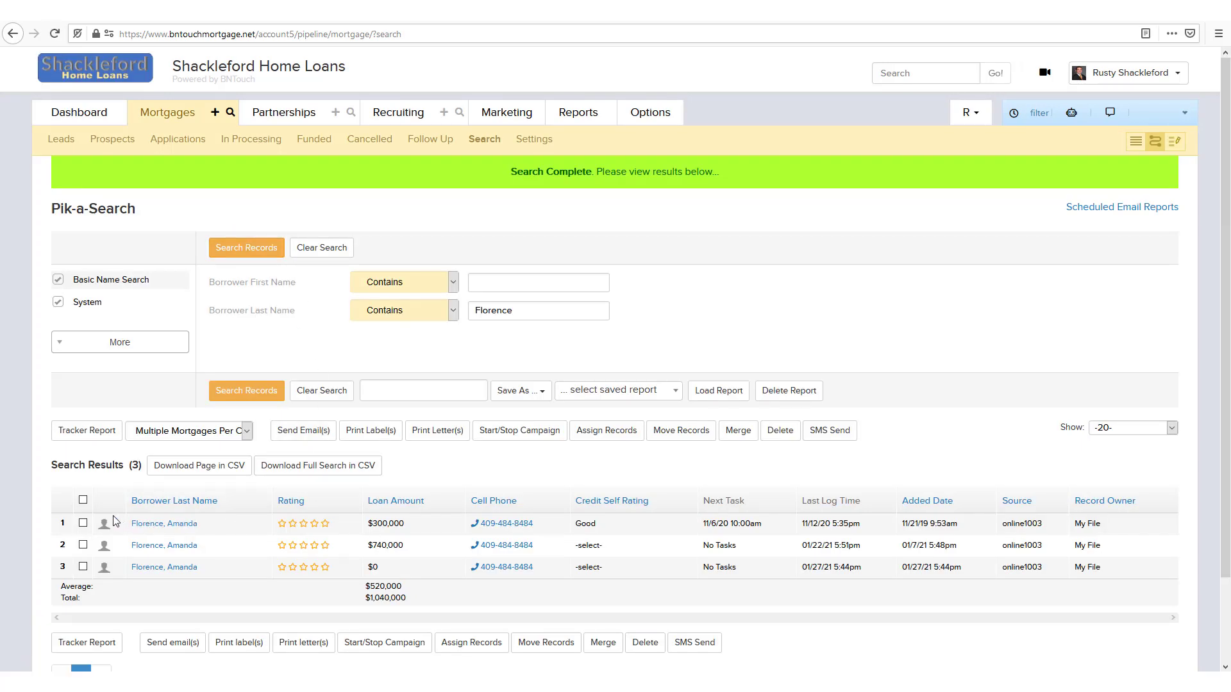
scroll(116, 521, "down", 3)
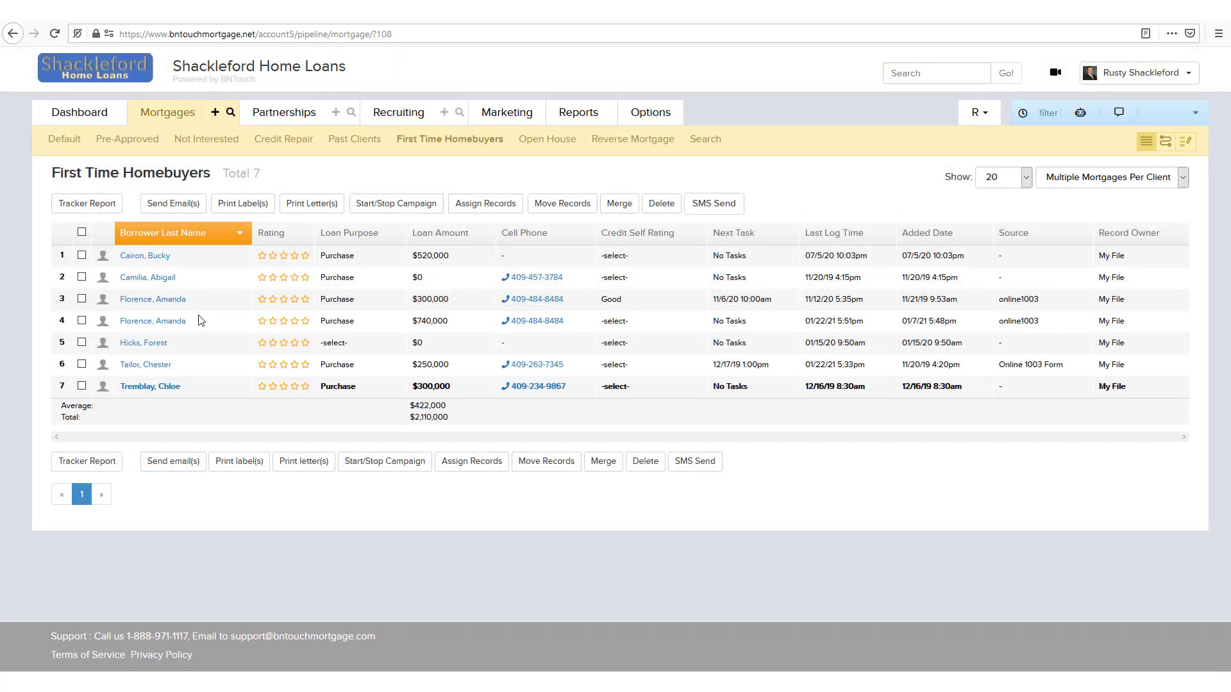
Step: Set the First Time Homebuyers list to One Mortgage Per Client and open the $300,000 borrower's record with credit rating Good
left_click(1103, 180)
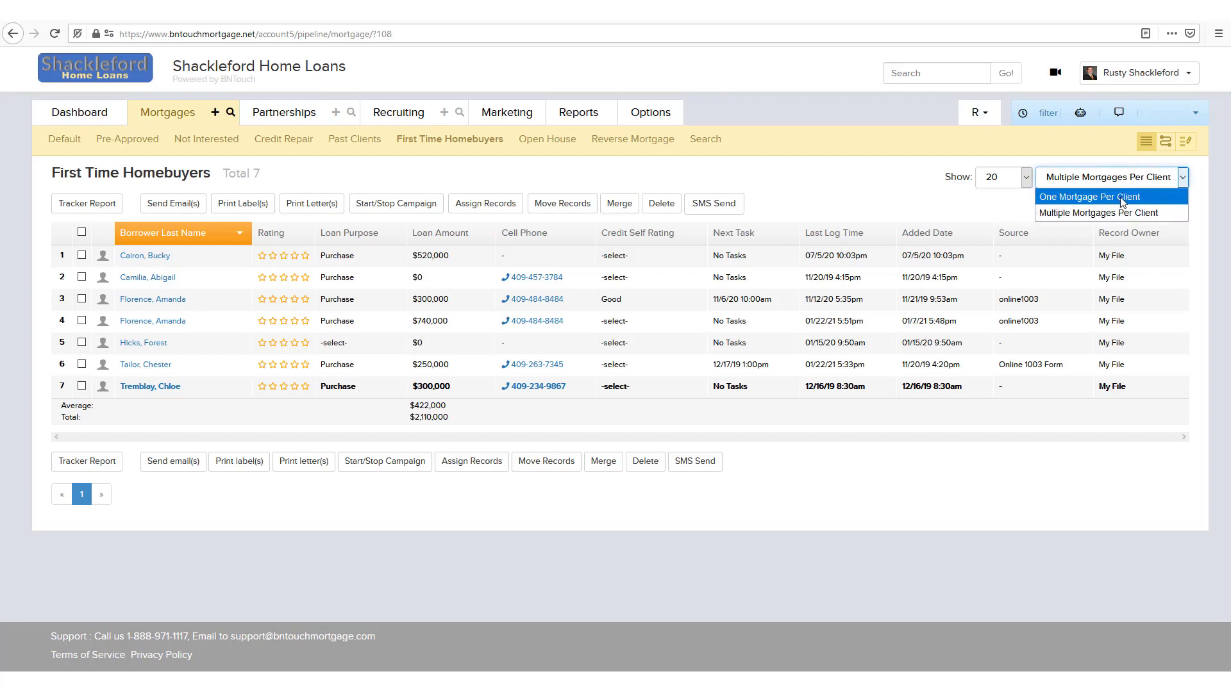
left_click(1090, 199)
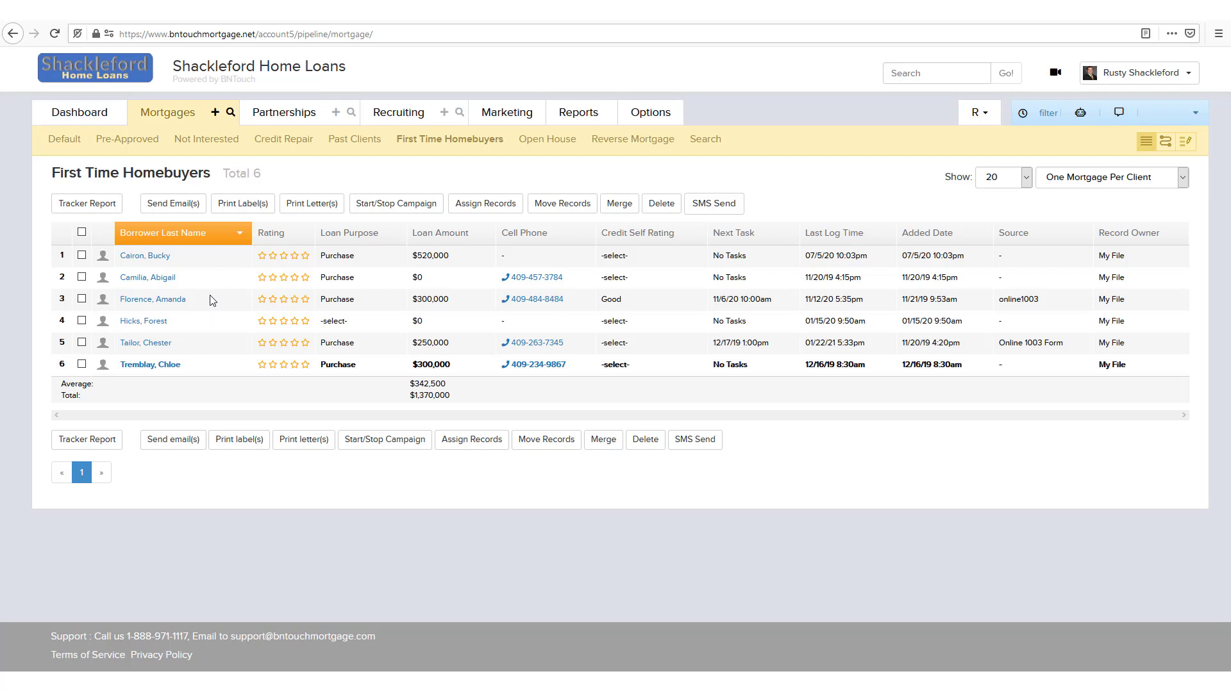
left_click(173, 307)
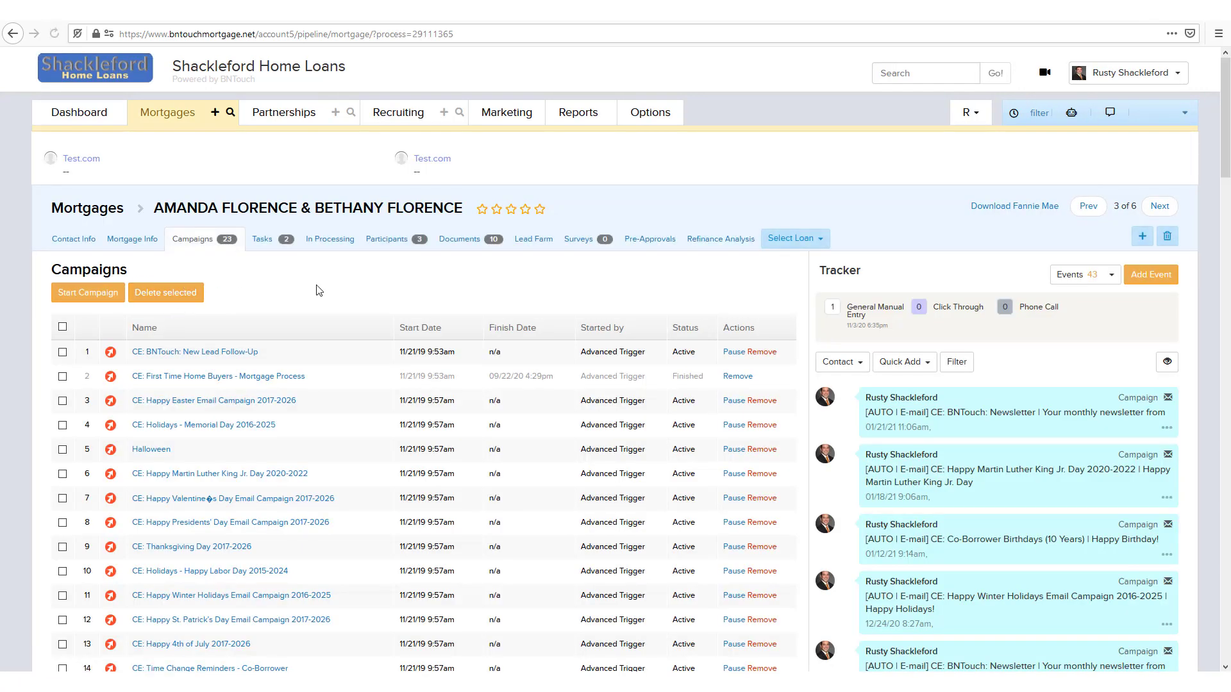
left_click(798, 242)
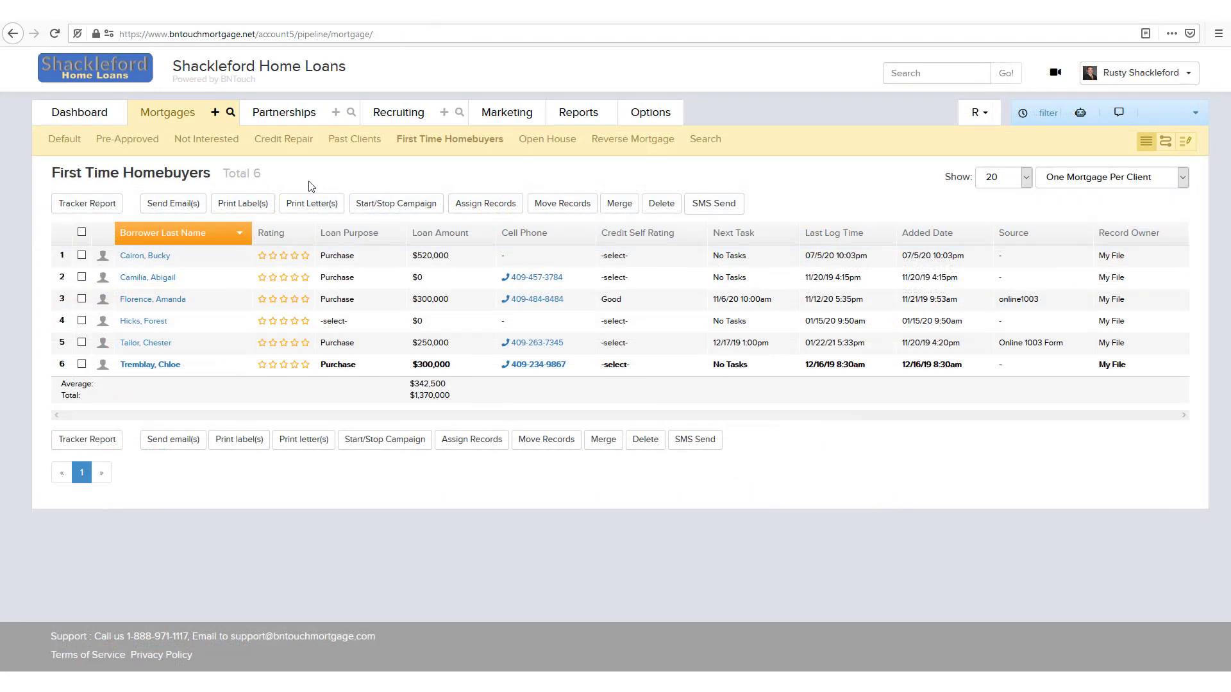
Step: Set the First Time Homebuyers list to Multiple Mortgages Per Client
left_click(1125, 184)
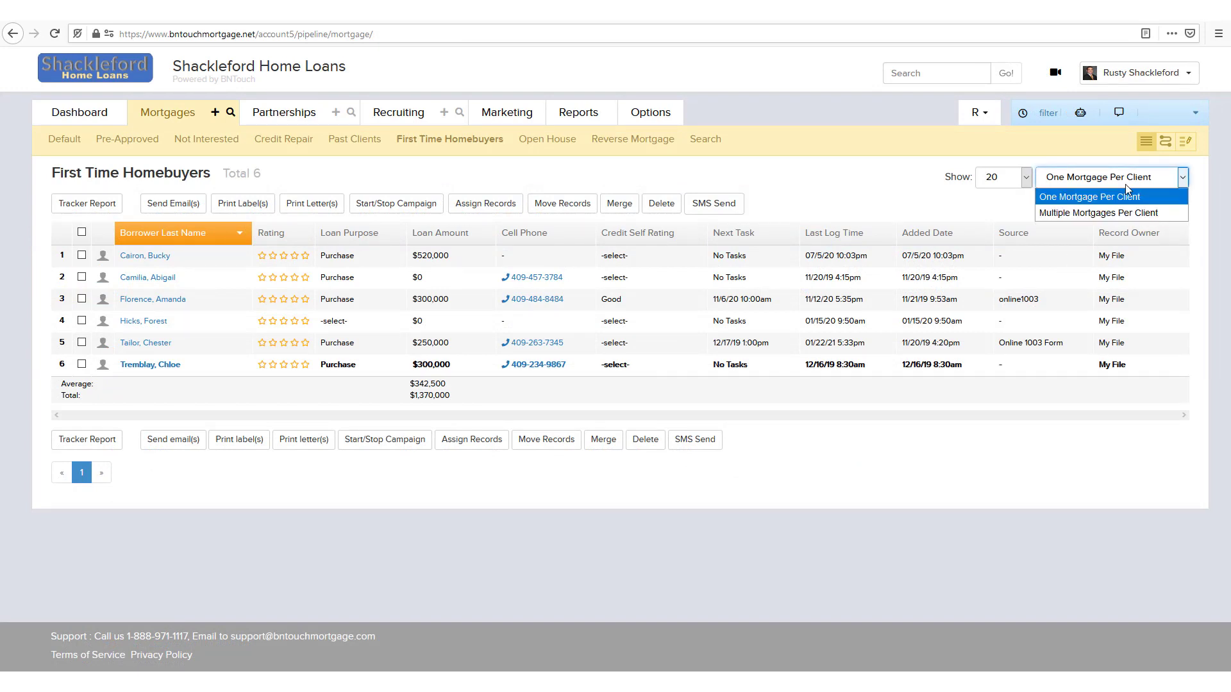
left_click(1111, 214)
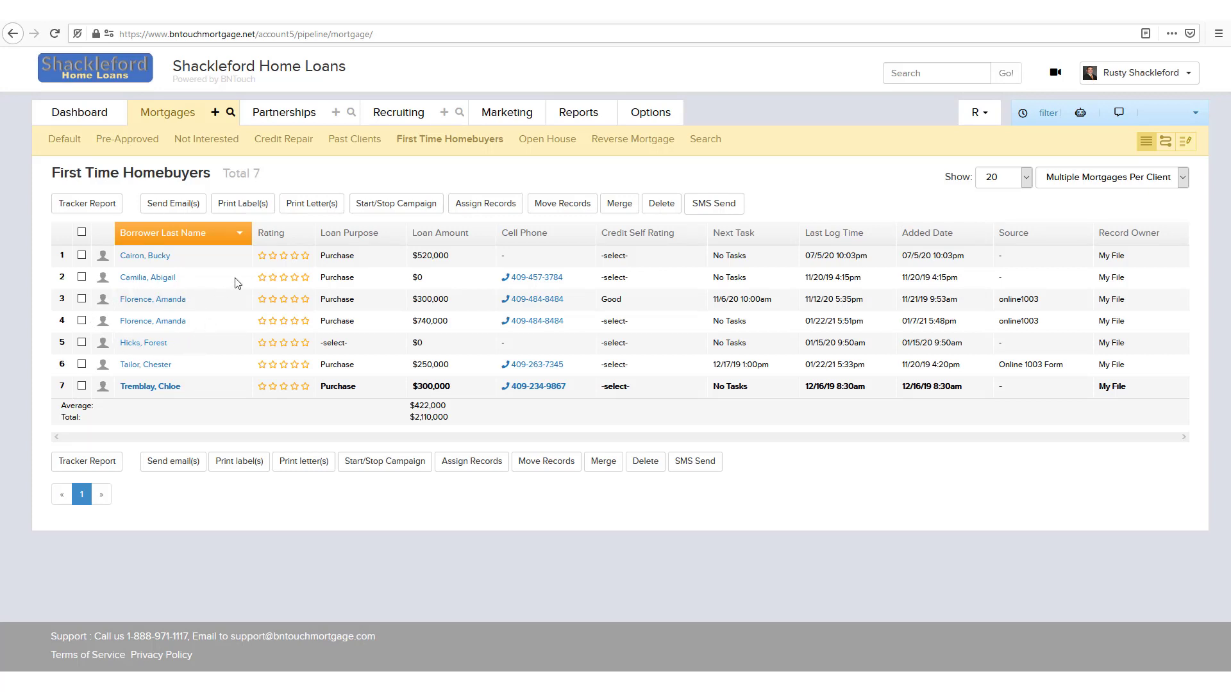
Step: Run a new mortgage search using the borrower's last name and look through all matching loans
left_click(231, 122)
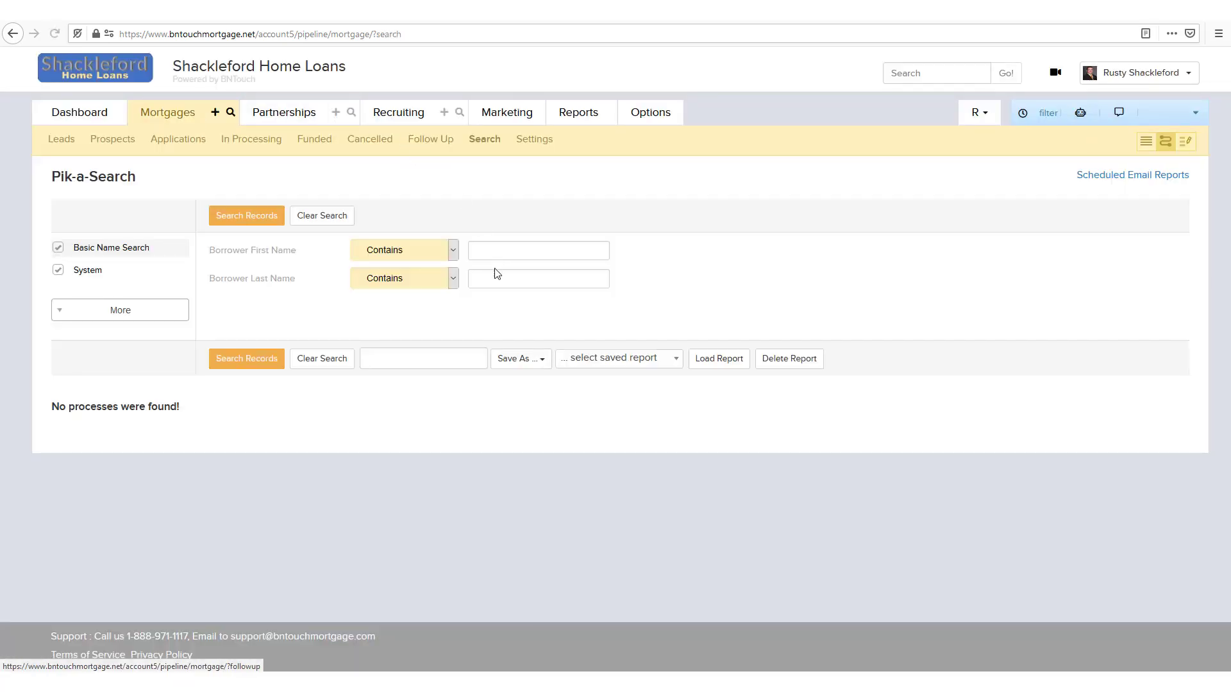
left_click(495, 277)
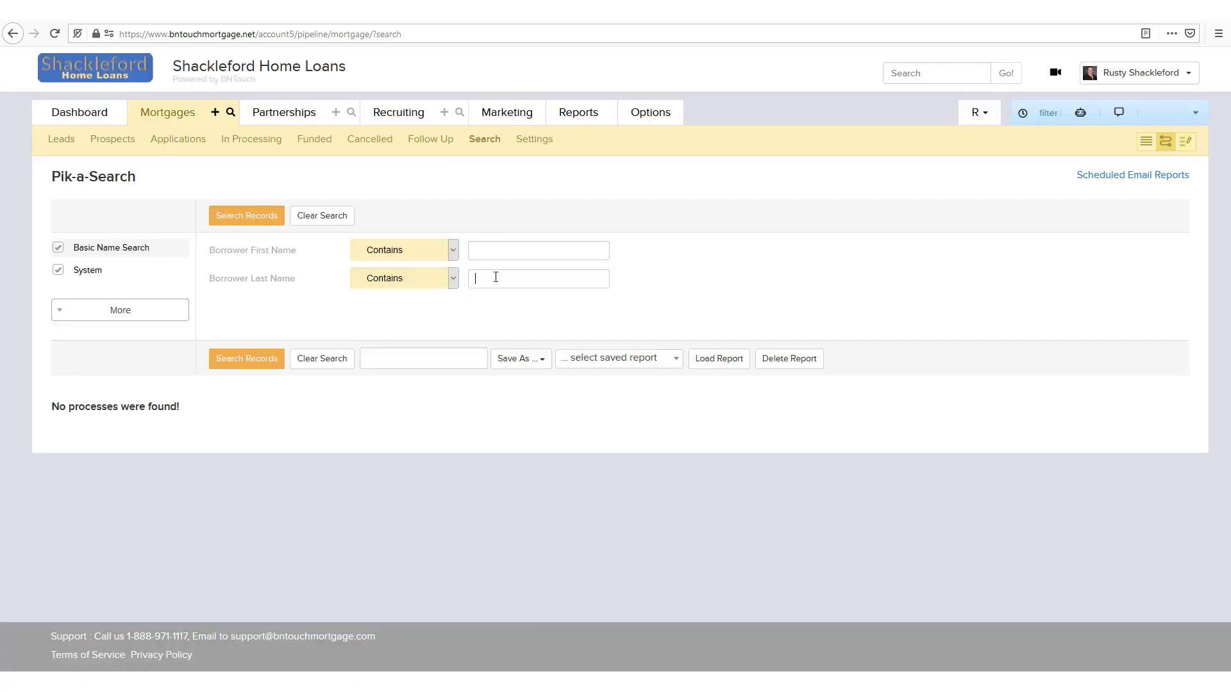
type("Florence")
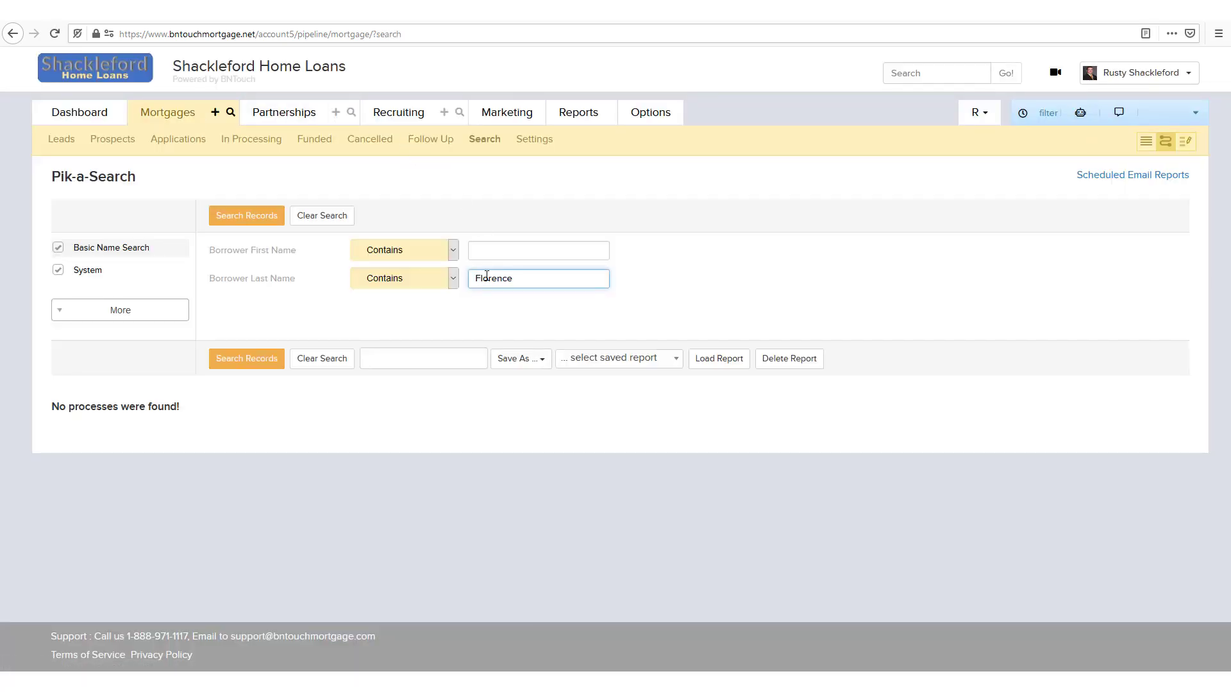
left_click(496, 315)
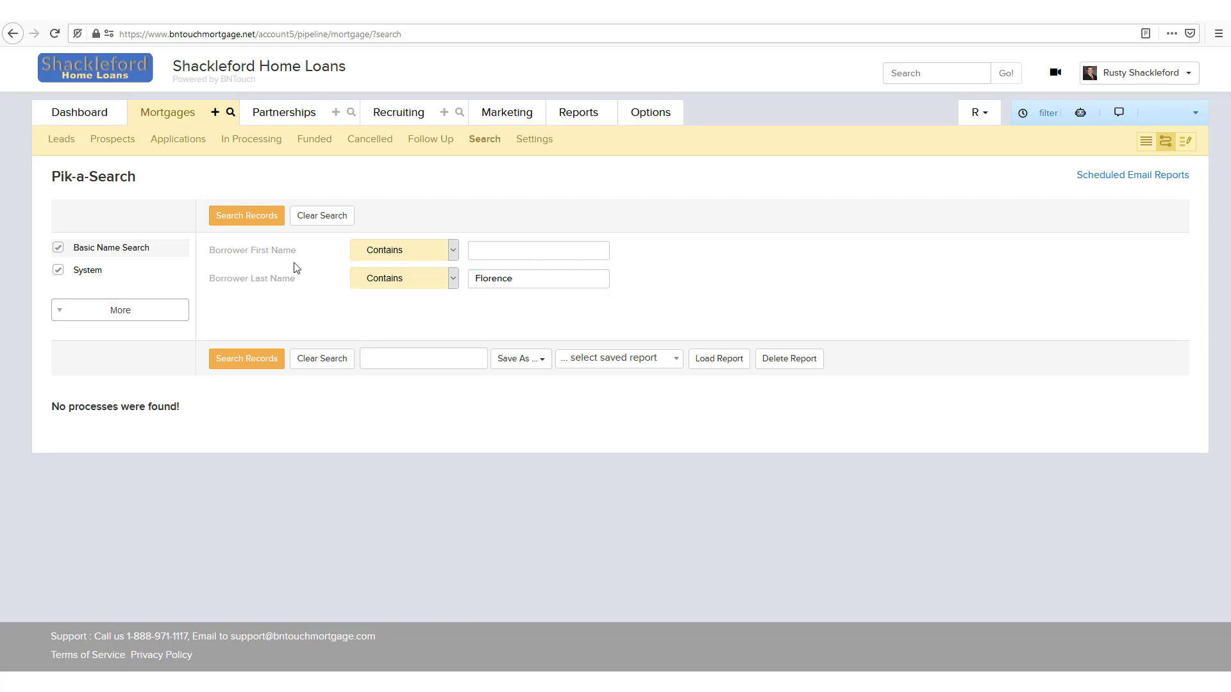
left_click(238, 224)
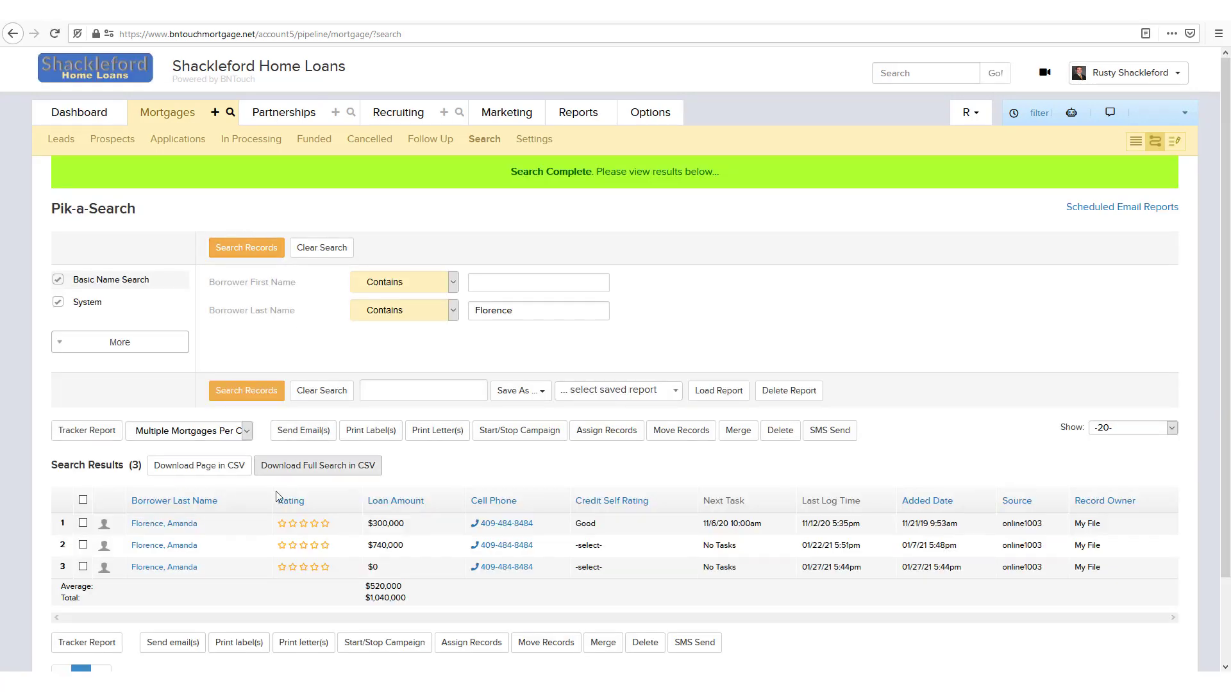
scroll(114, 521, "down", 3)
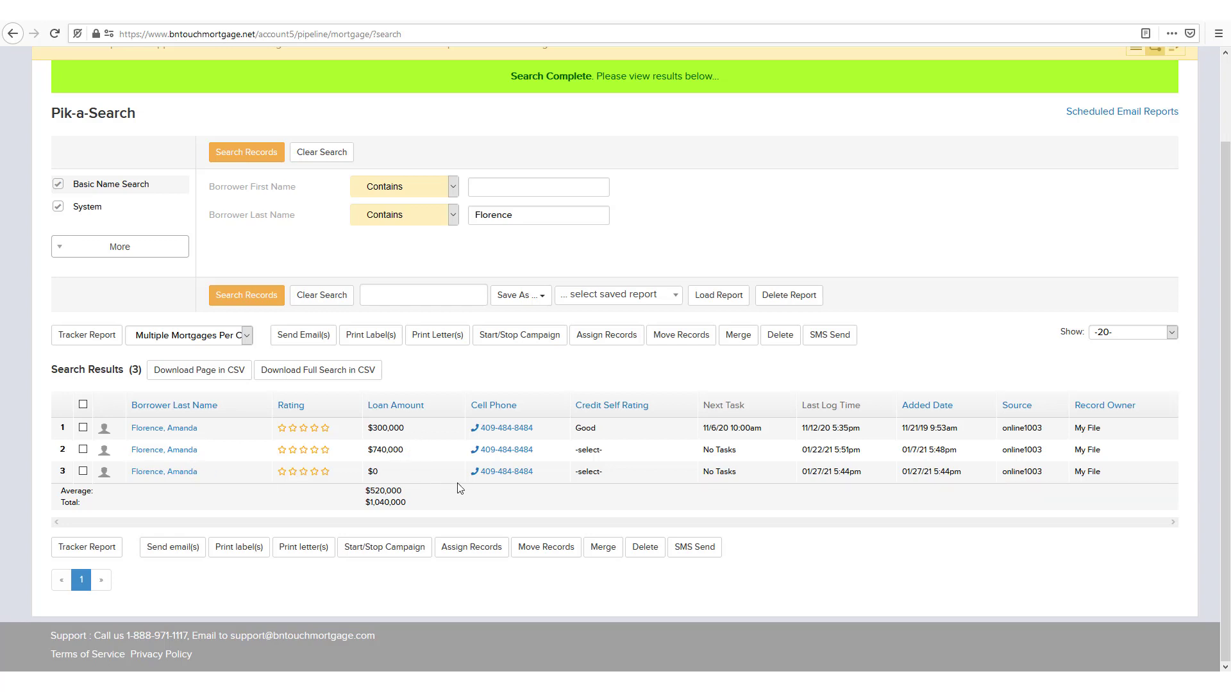
Step: Open the $300,000 loan from the search results and view the list of the client's loans
left_click(165, 431)
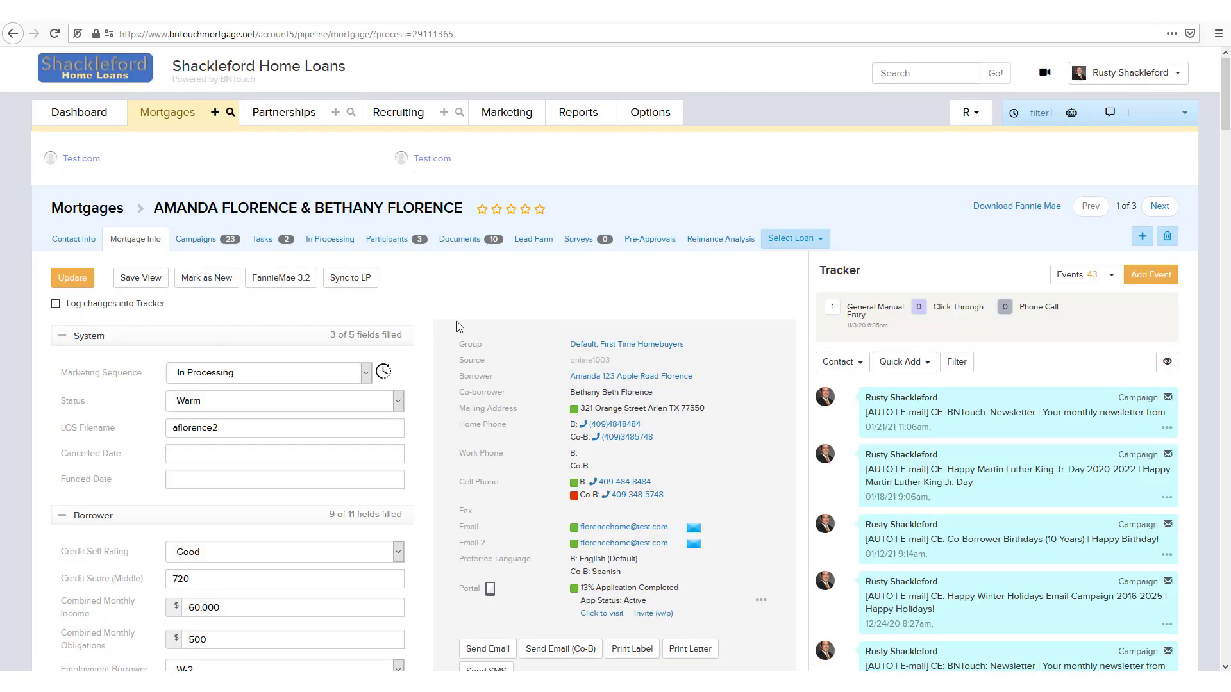
left_click(801, 244)
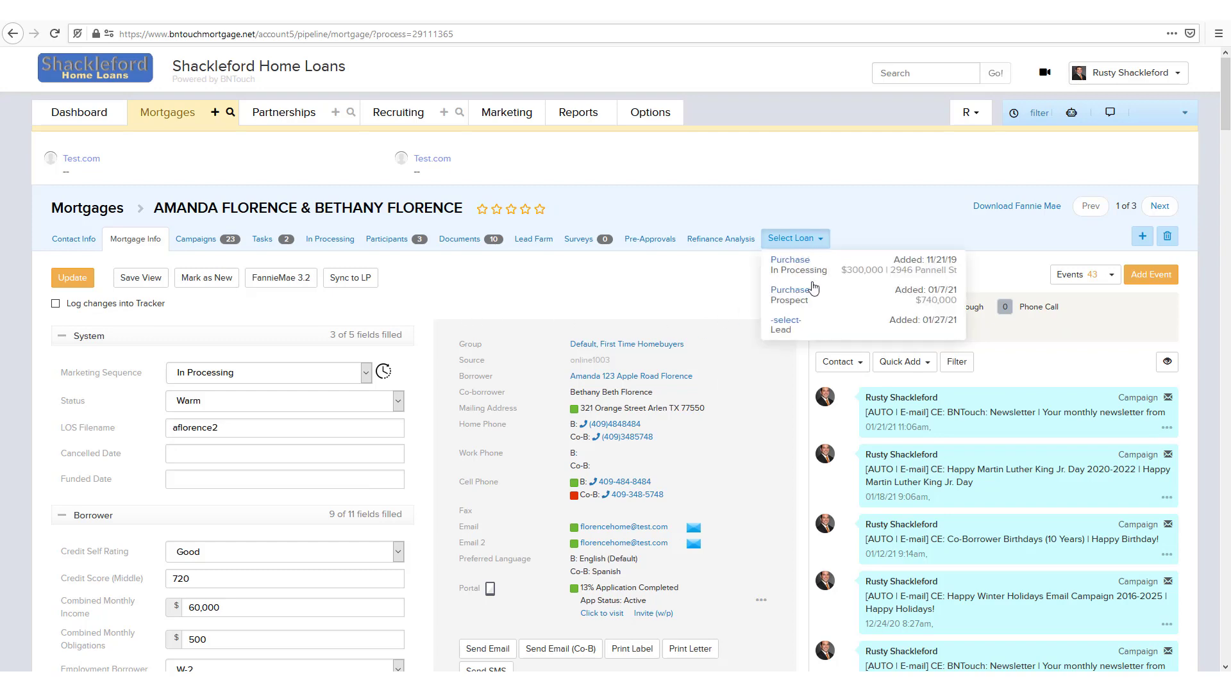
left_click(710, 317)
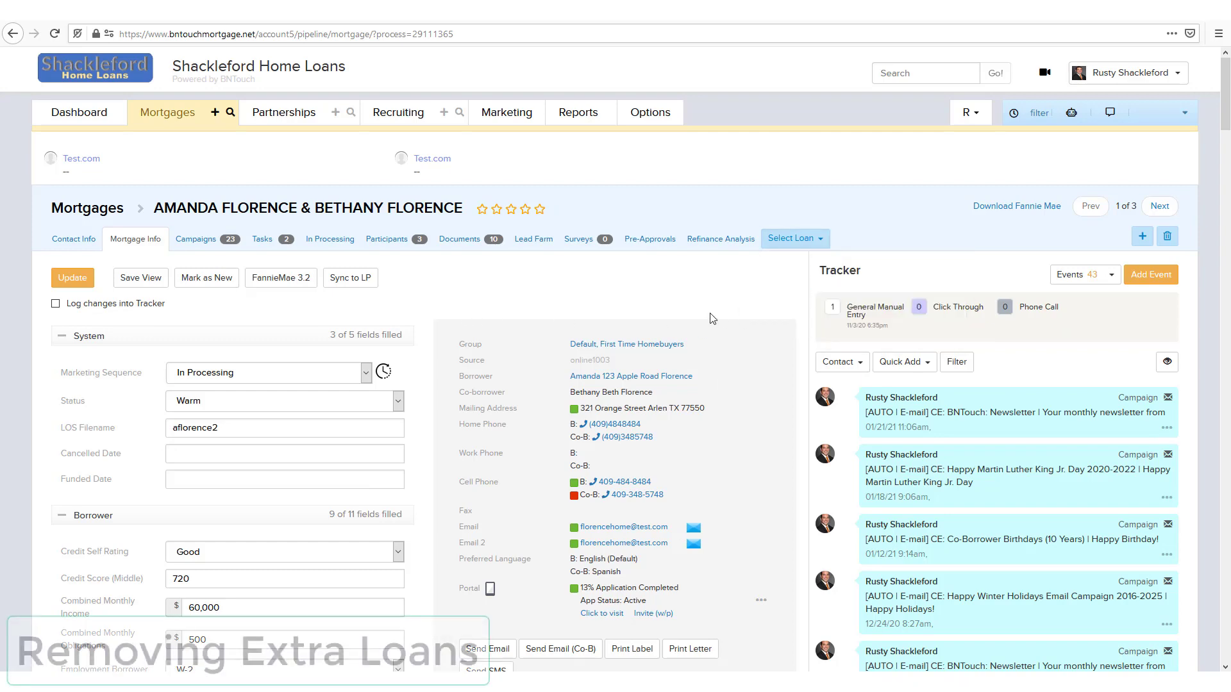
Step: Review the campaigns attached to the $300,000 loan
left_click(191, 240)
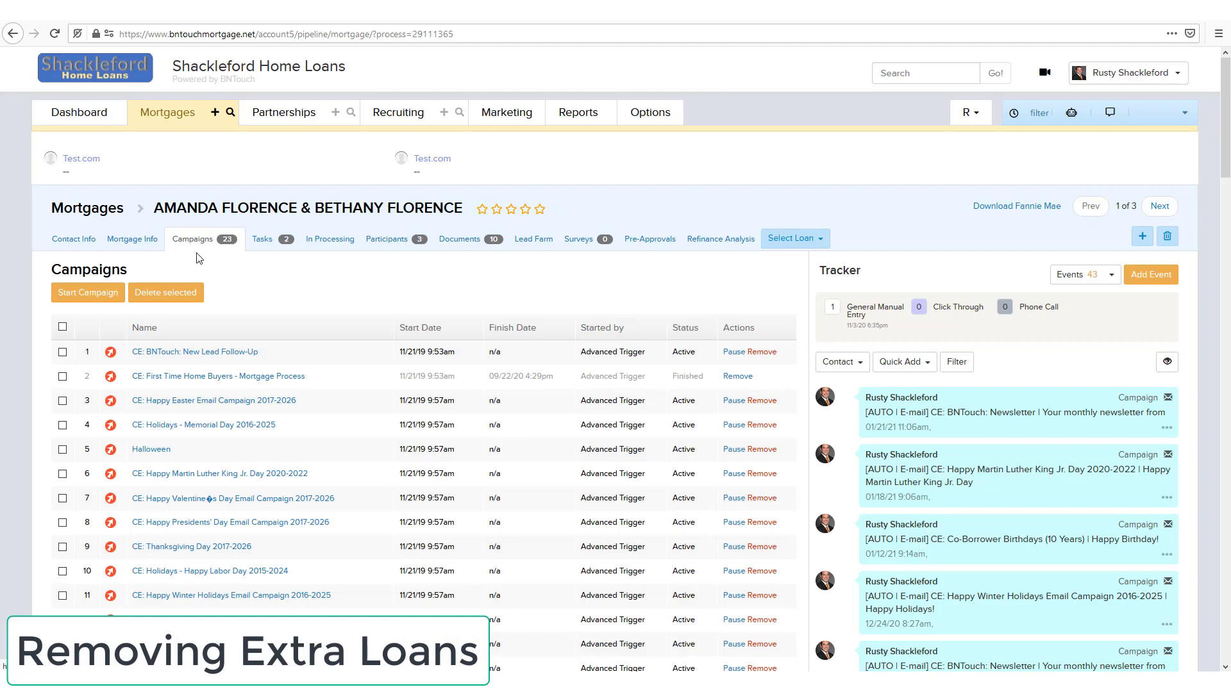
scroll(192, 357, "down", 3)
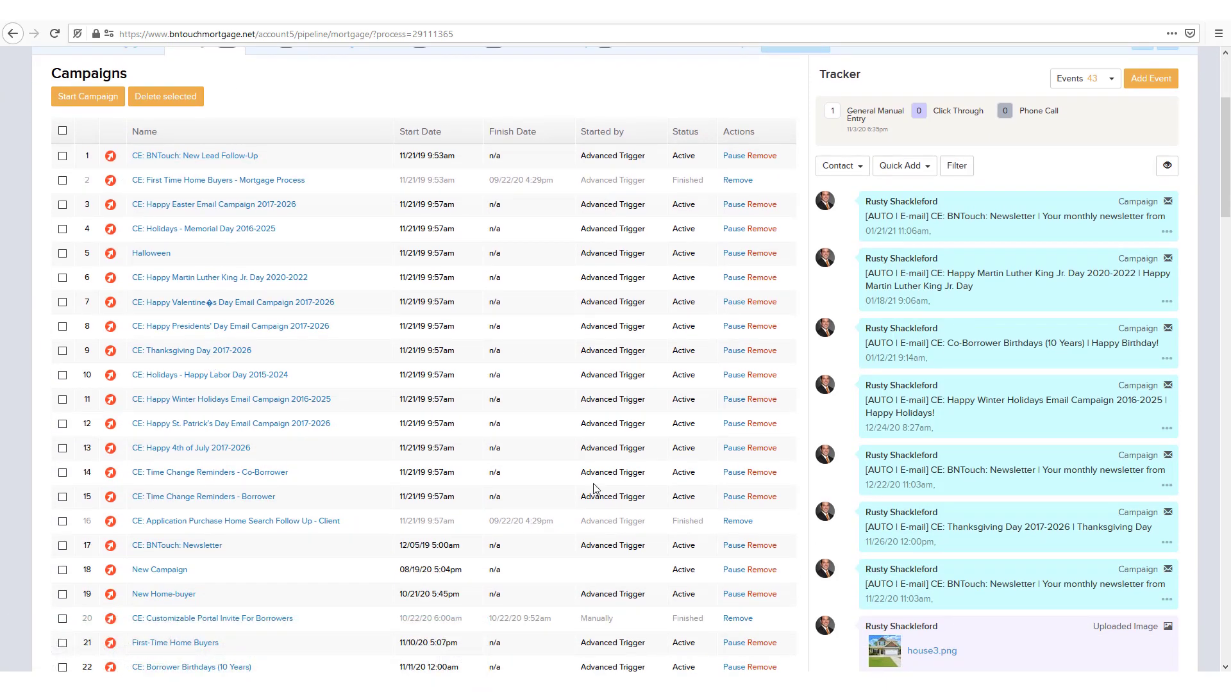
scroll(610, 609, "up", 3)
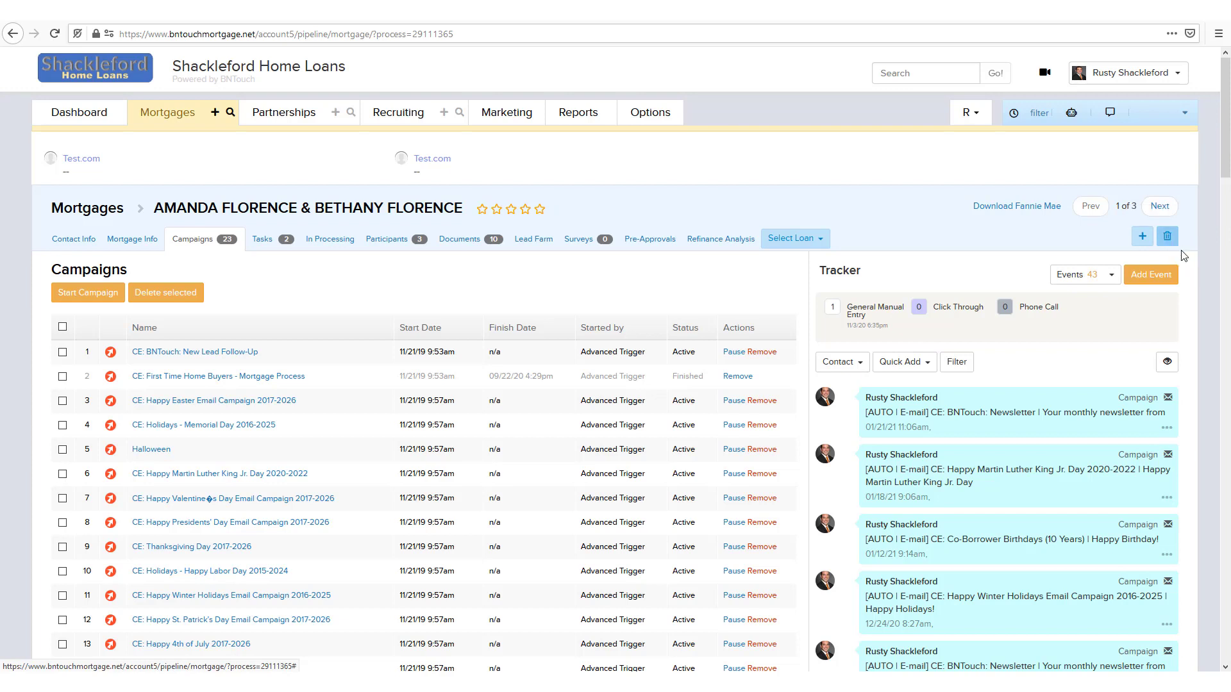
Step: Switch to the client's Lead loan added 01/27/21 and delete that record, confirming the deletion
left_click(787, 242)
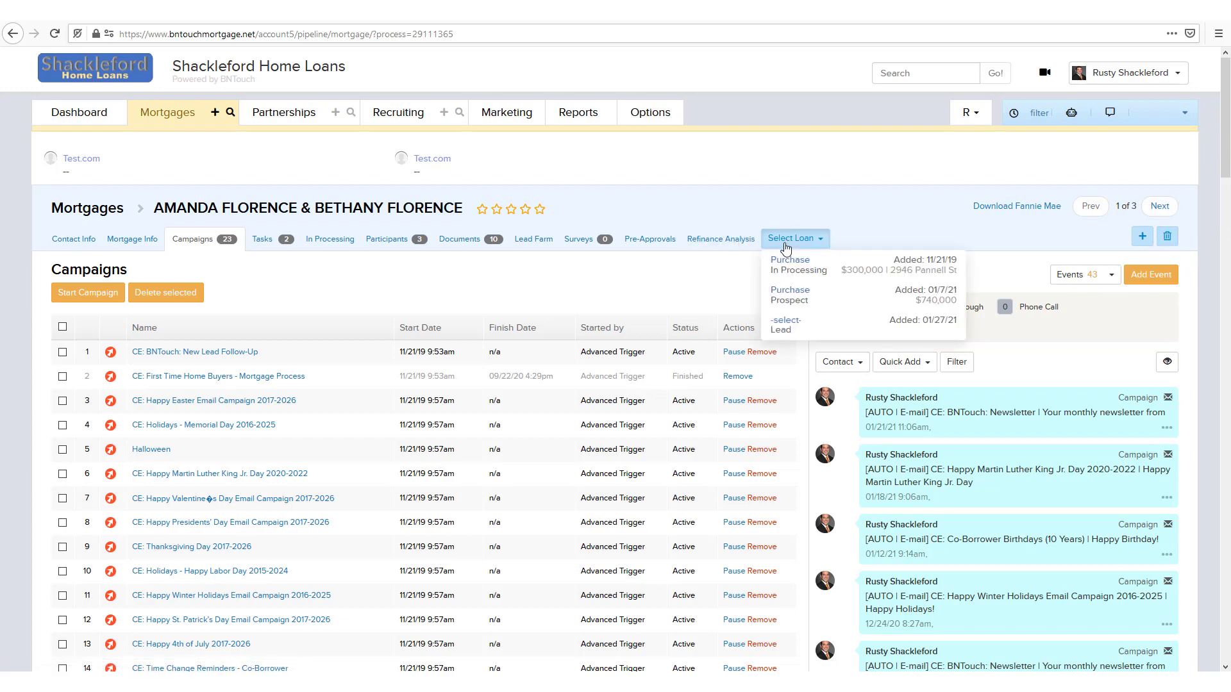
left_click(784, 329)
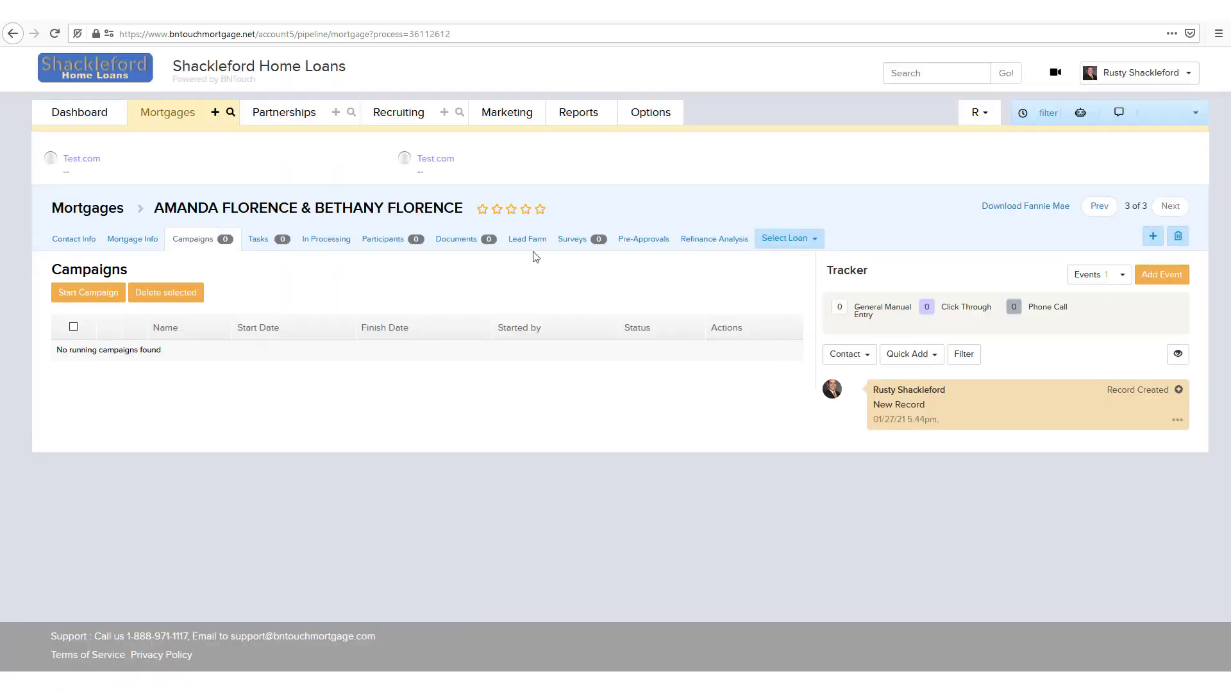
left_click(1177, 236)
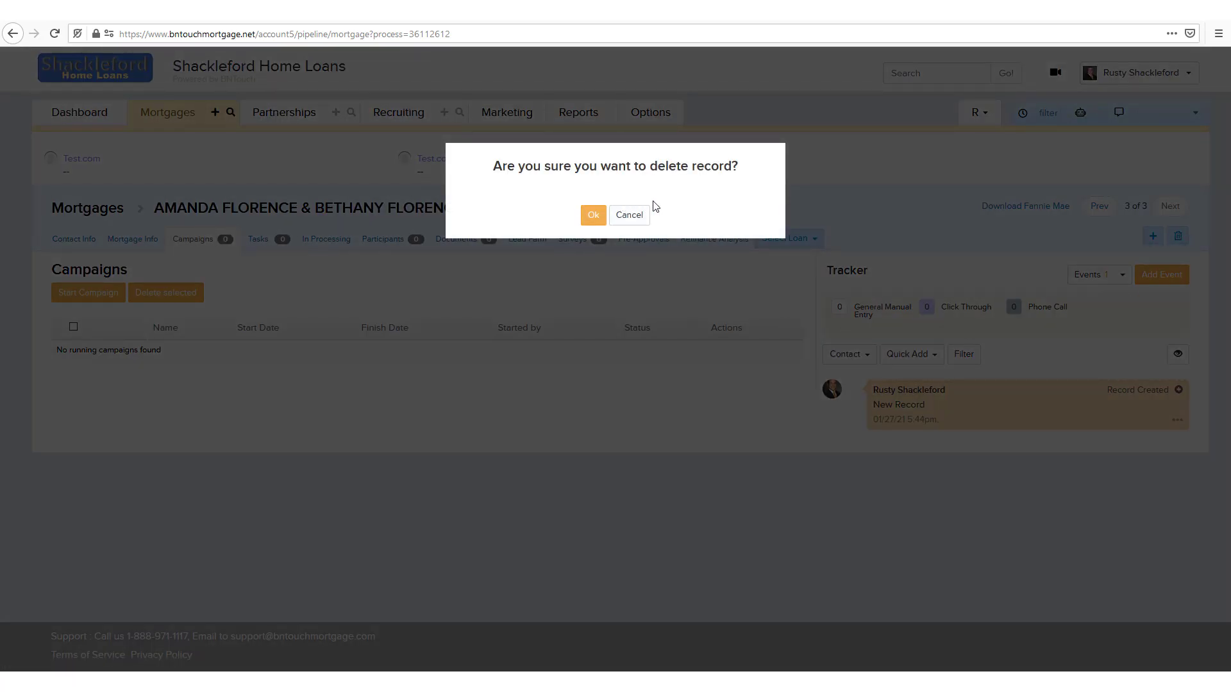
left_click(591, 216)
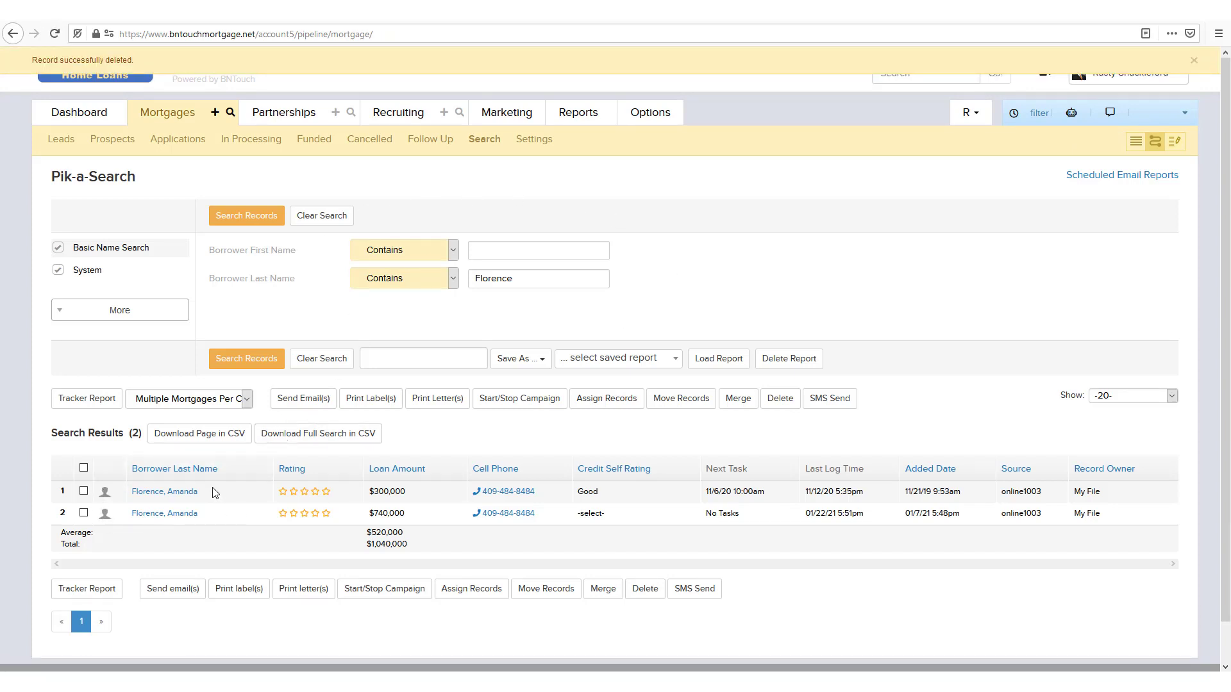
Step: Open the $300,000 loan from the search results and check which loans remain for the client
left_click(181, 492)
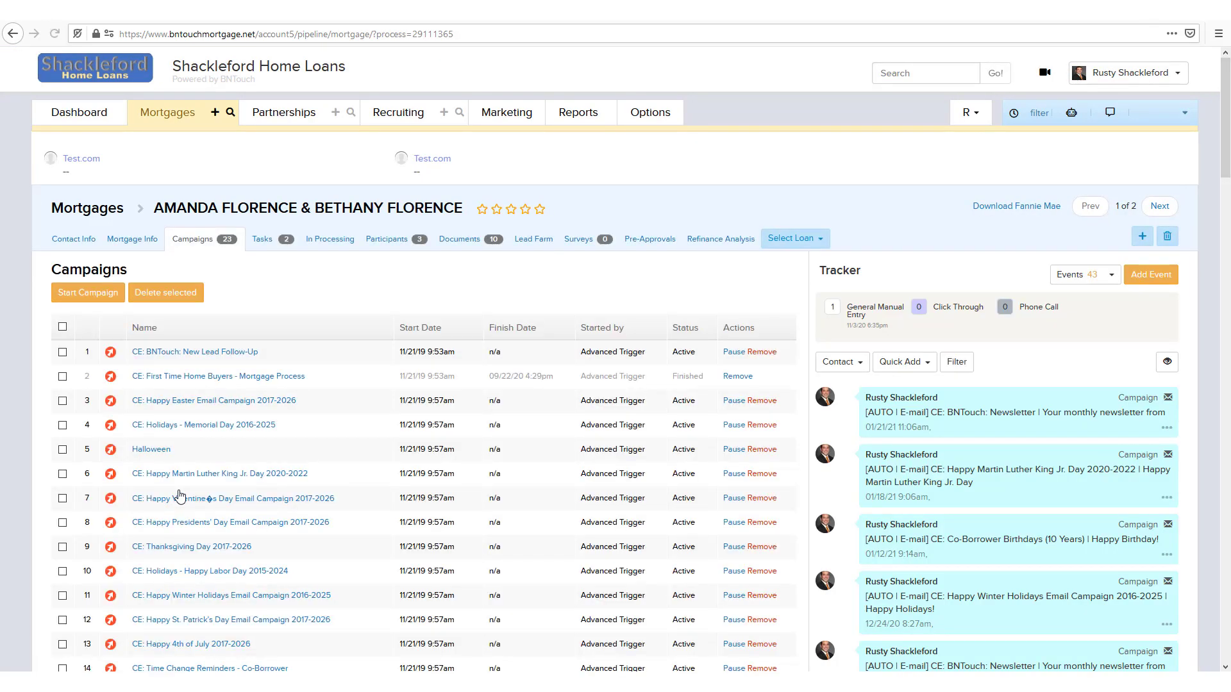
left_click(803, 242)
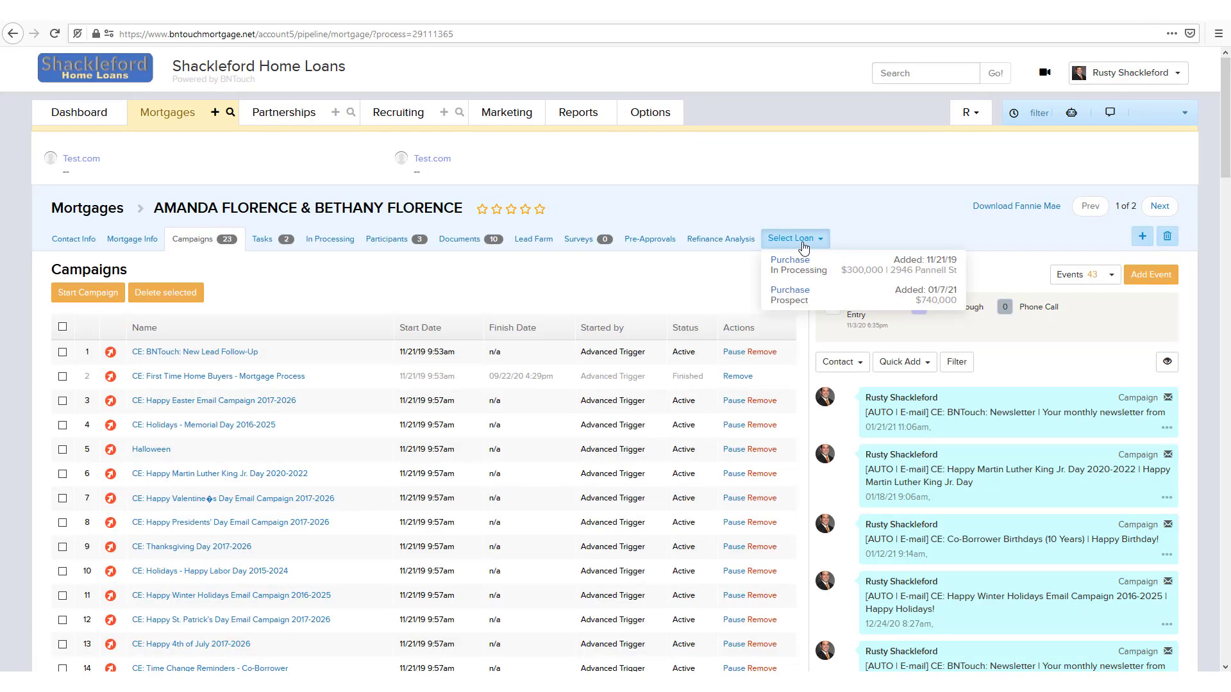